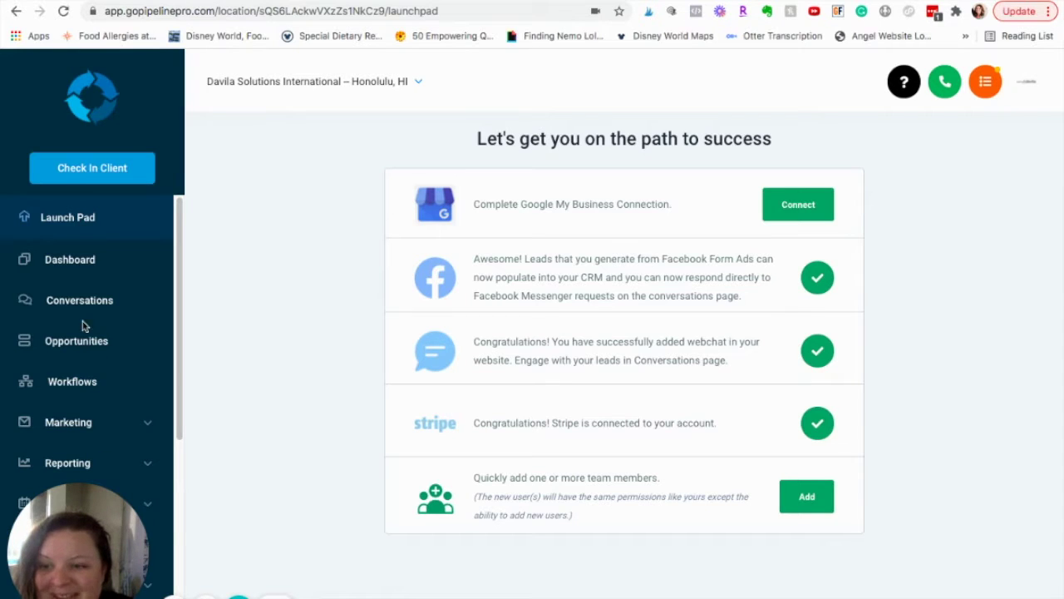
# - Open the Chat widget settings page for the website webchat
pyautogui.moveTo(78, 569); pyautogui.dragTo(232, 366)
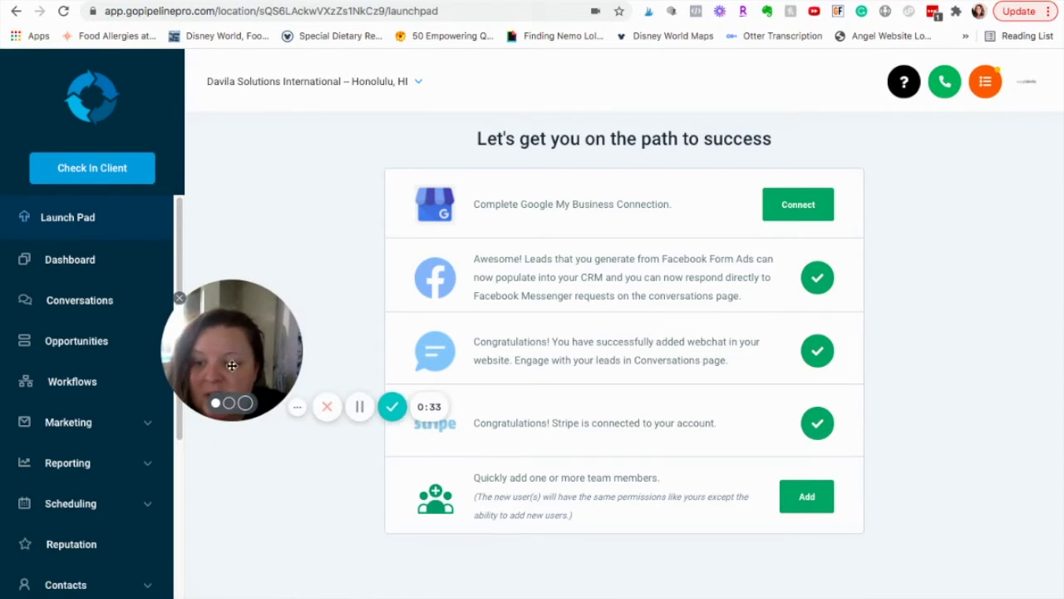
pyautogui.scroll(-1, 91, 499)
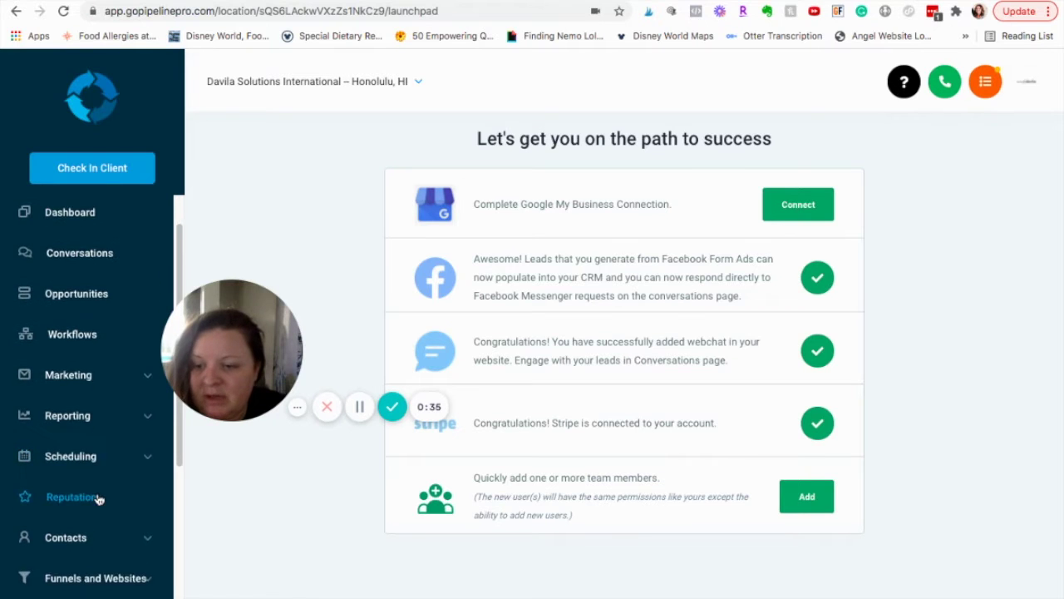
pyautogui.scroll(-4, 98, 499)
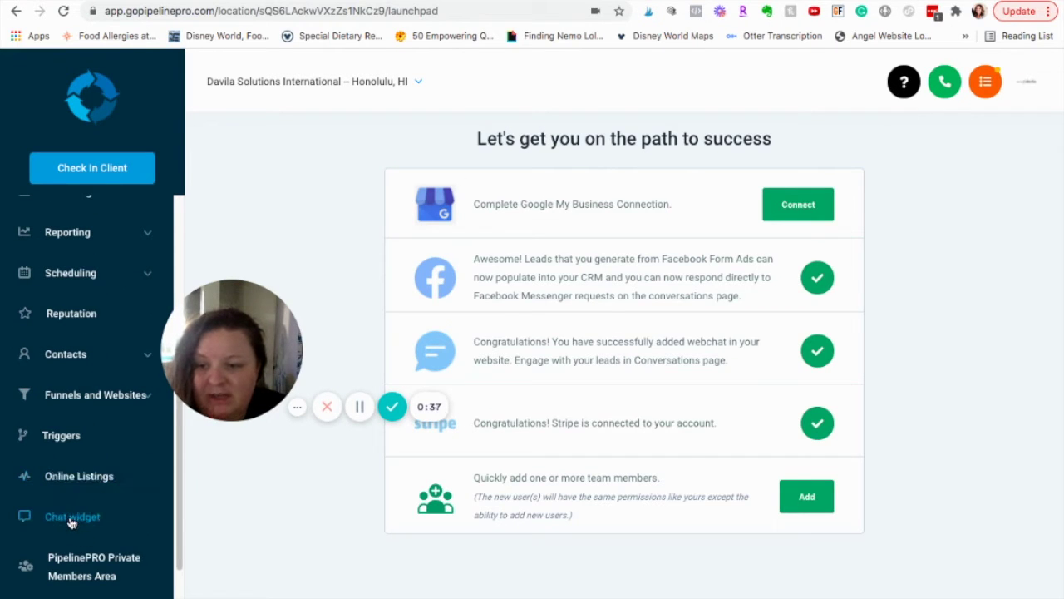
pyautogui.click(72, 517)
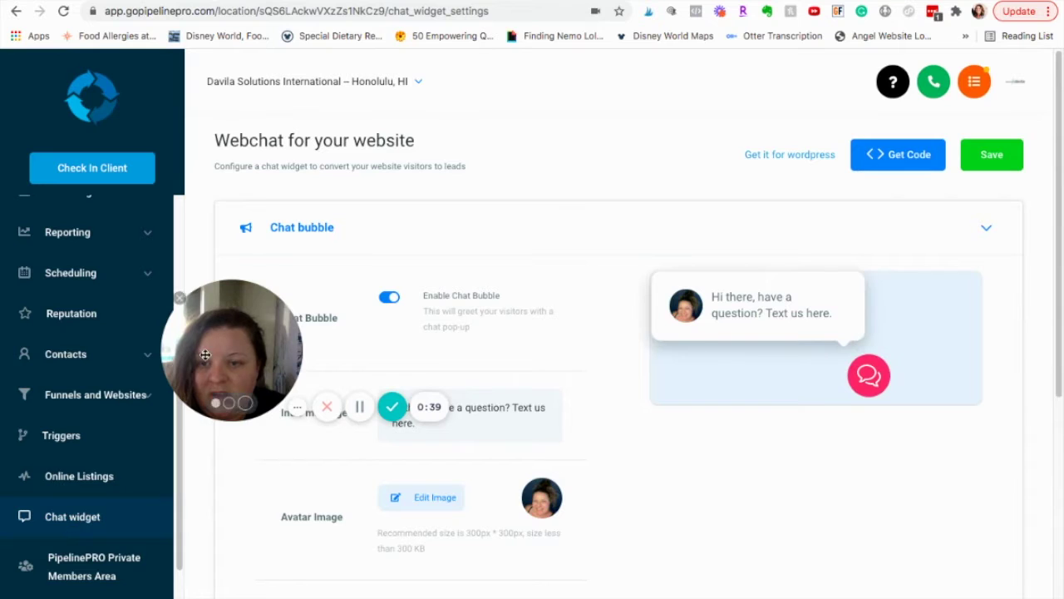
pyautogui.moveTo(205, 355); pyautogui.dragTo(50, 446)
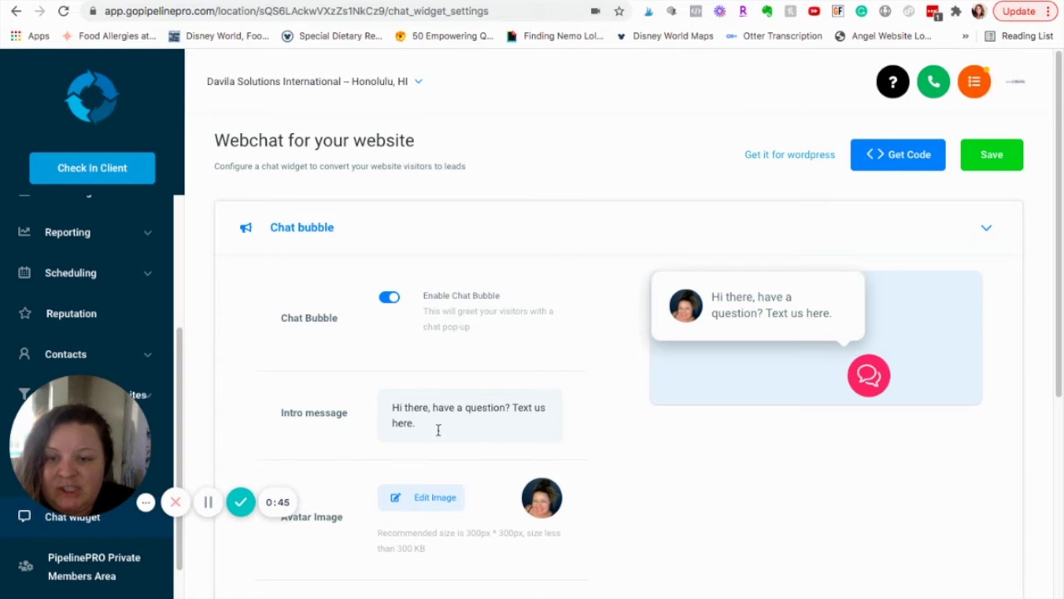
# - Review the chat bubble settings, including the intro message, avatar image and return visitor greeting
pyautogui.scroll(-1, 610, 421)
pyautogui.scroll(-5, 634, 442)
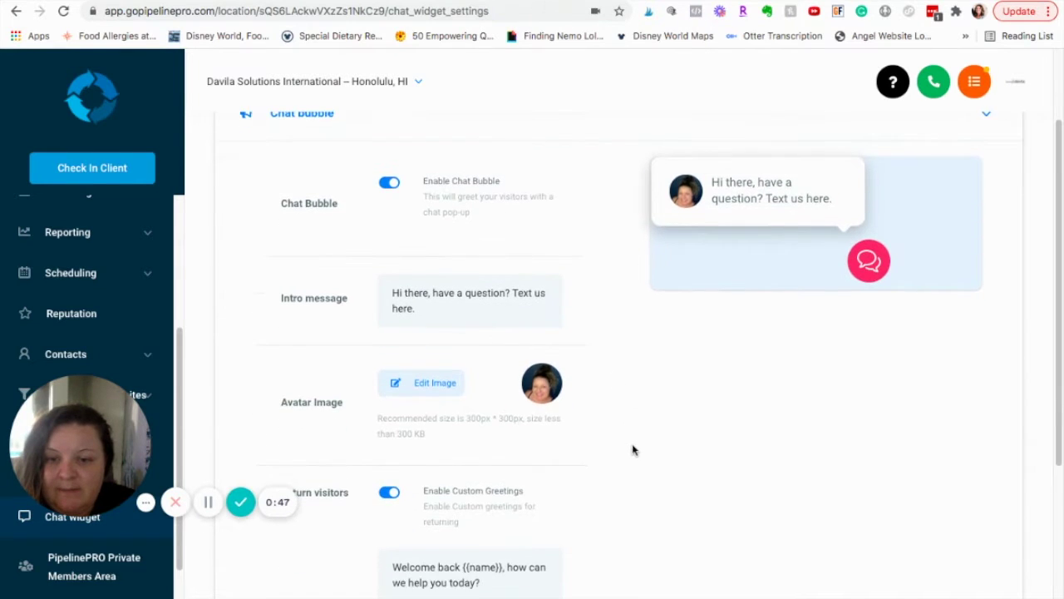
pyautogui.scroll(-1, 623, 451)
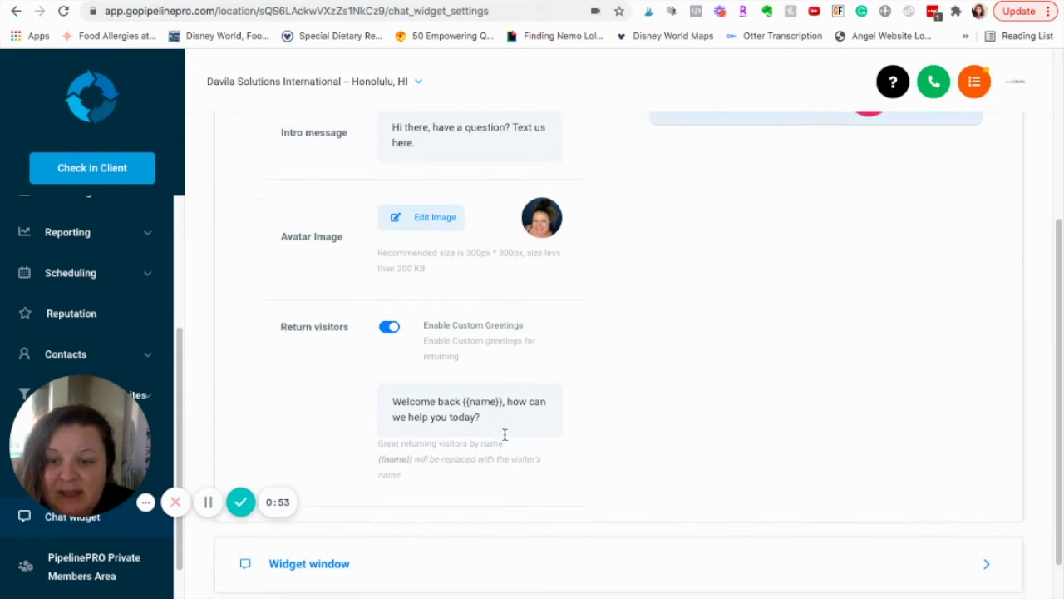
pyautogui.scroll(-3, 504, 439)
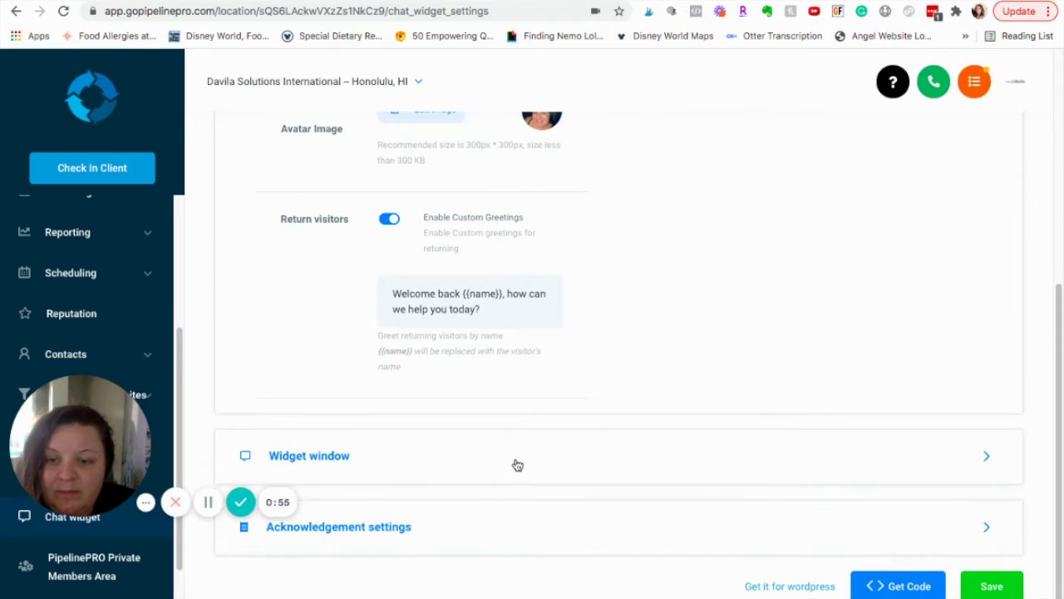
# - Examine the Widget window settings and their preview, switching the email field off and back on
pyautogui.click(515, 462)
pyautogui.scroll(1, 582, 453)
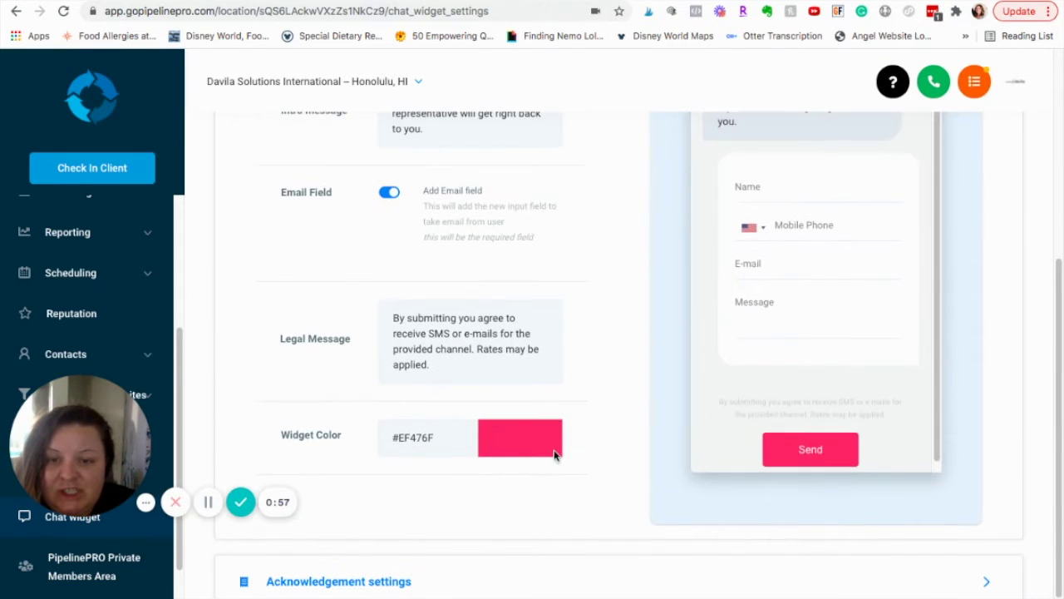
pyautogui.scroll(4, 687, 431)
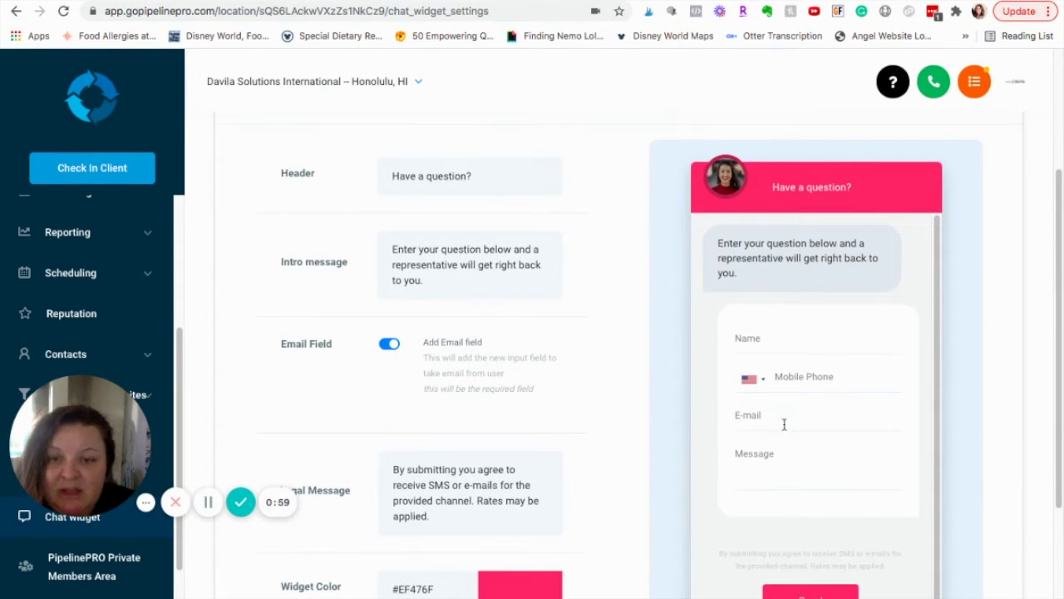
pyautogui.click(391, 346)
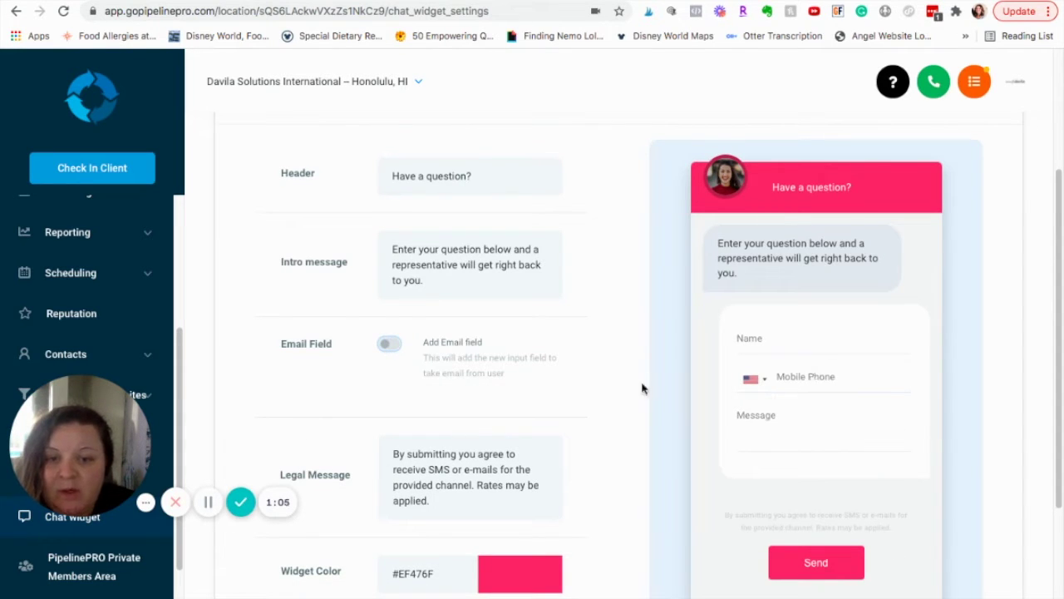
pyautogui.click(391, 345)
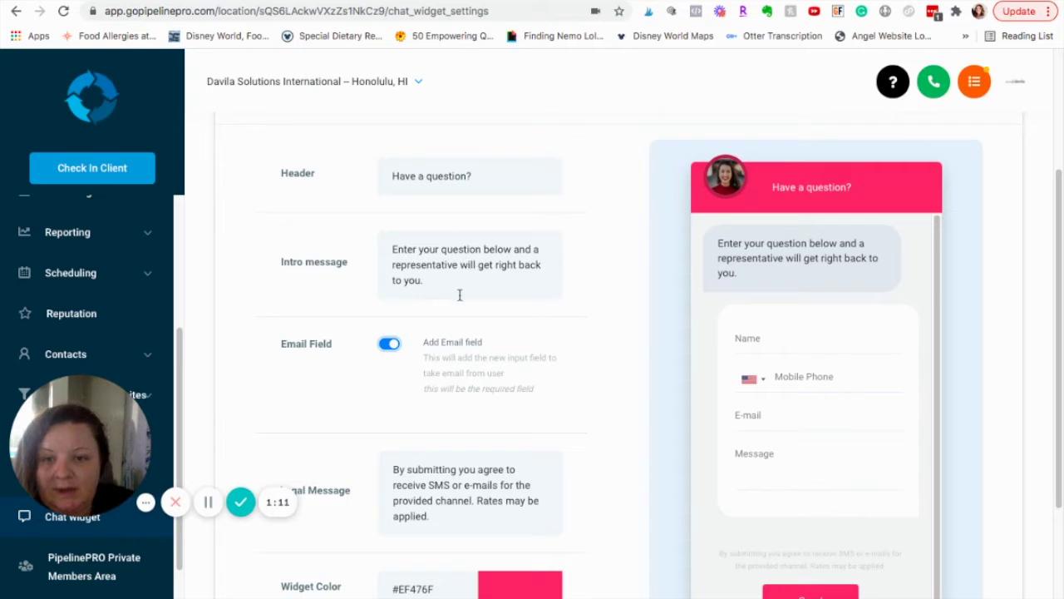
# - Expand the Acknowledgement settings and review the support contact, greeting, message and chat preview
pyautogui.scroll(-3, 570, 454)
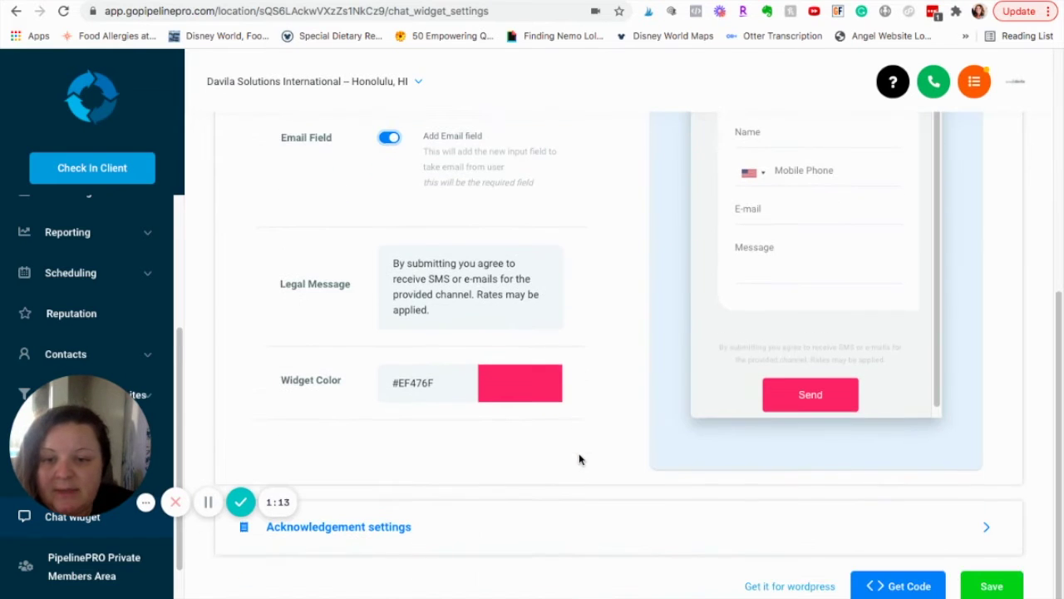
pyautogui.click(384, 527)
pyautogui.scroll(-3, 534, 299)
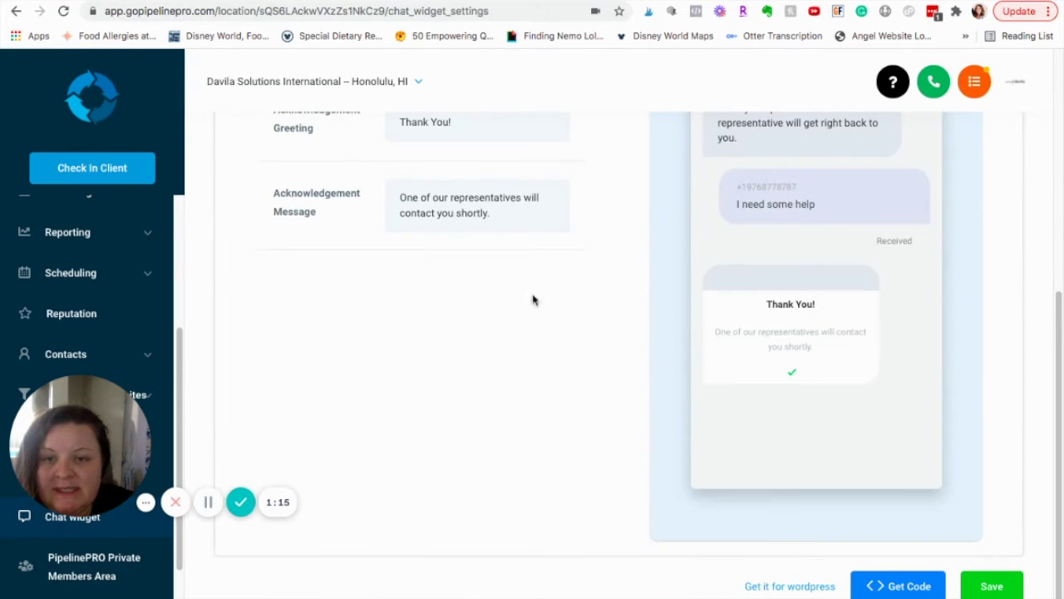
pyautogui.scroll(1, 577, 417)
pyautogui.scroll(-1, 588, 407)
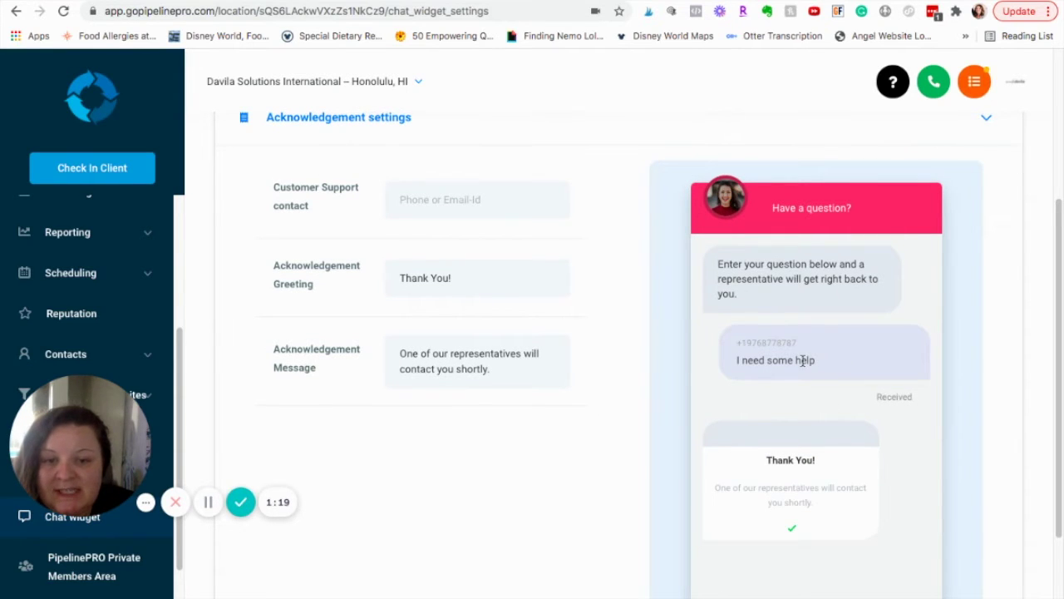
pyautogui.scroll(-2, 804, 360)
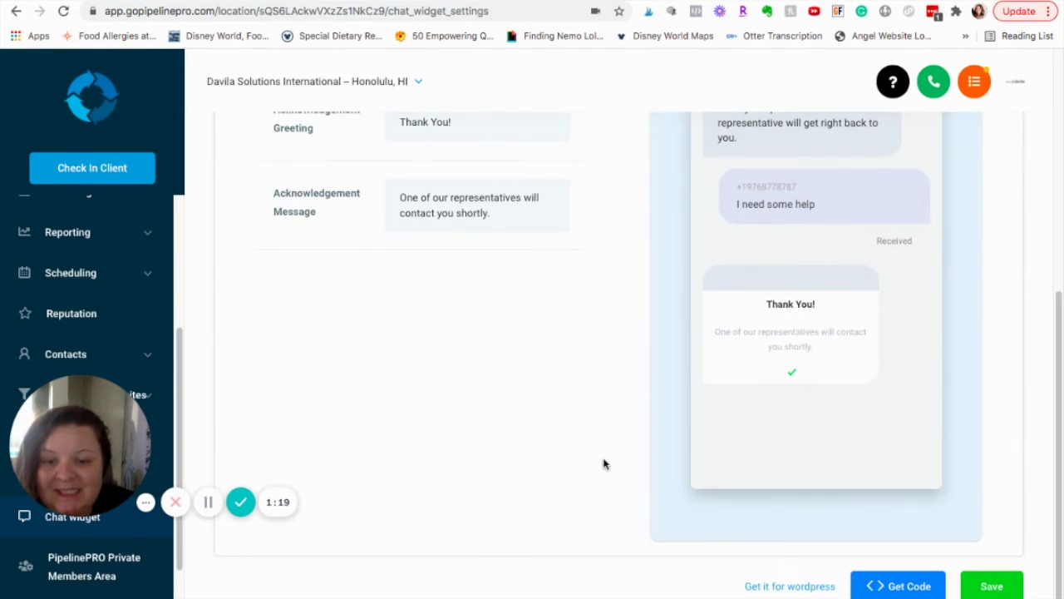
# - Save the chat widget settings and copy the widget's body code
pyautogui.click(992, 586)
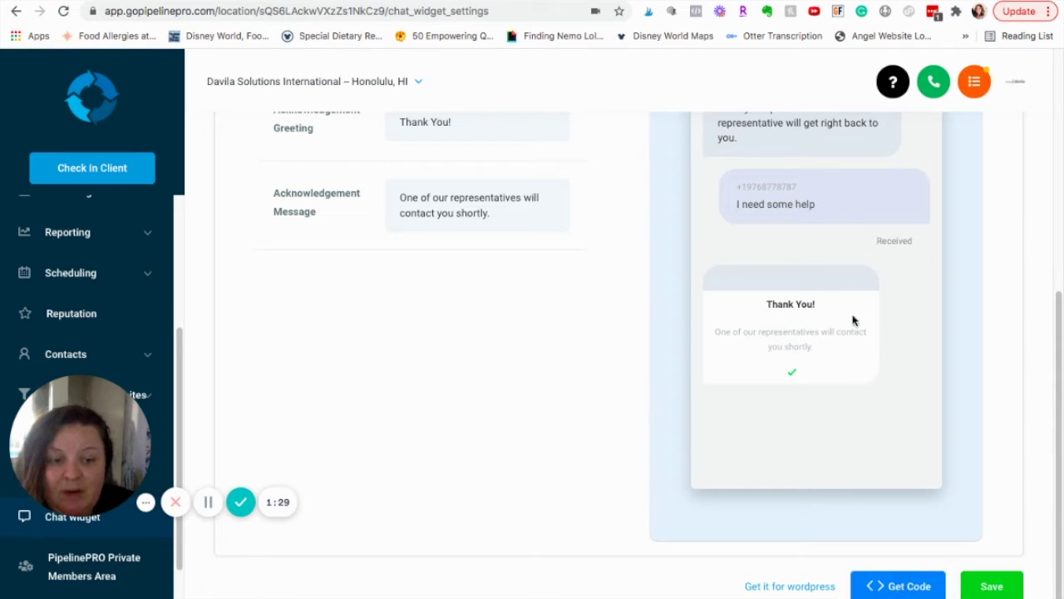
pyautogui.click(903, 587)
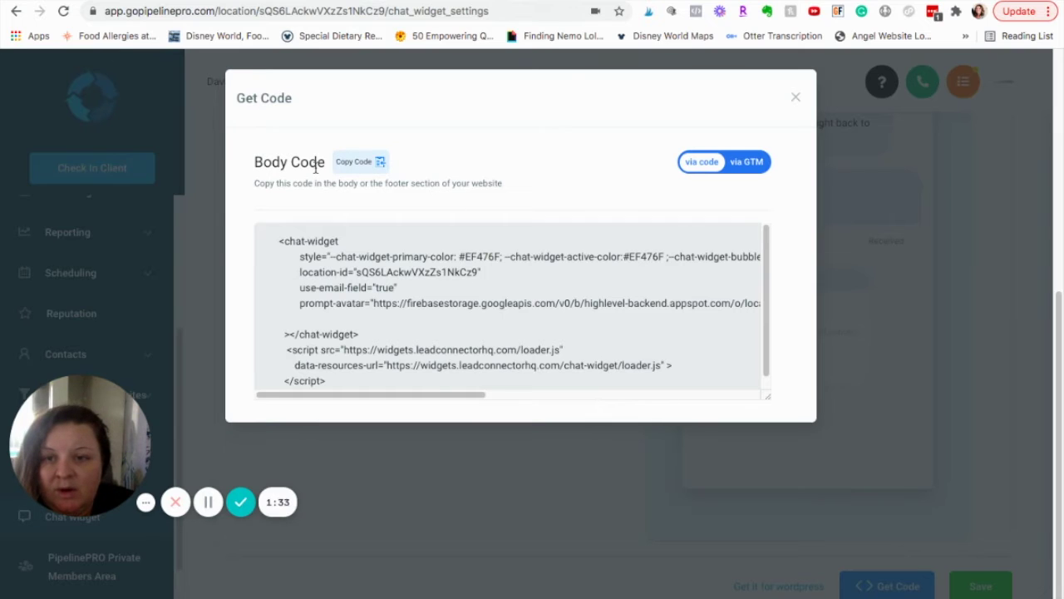
pyautogui.click(355, 168)
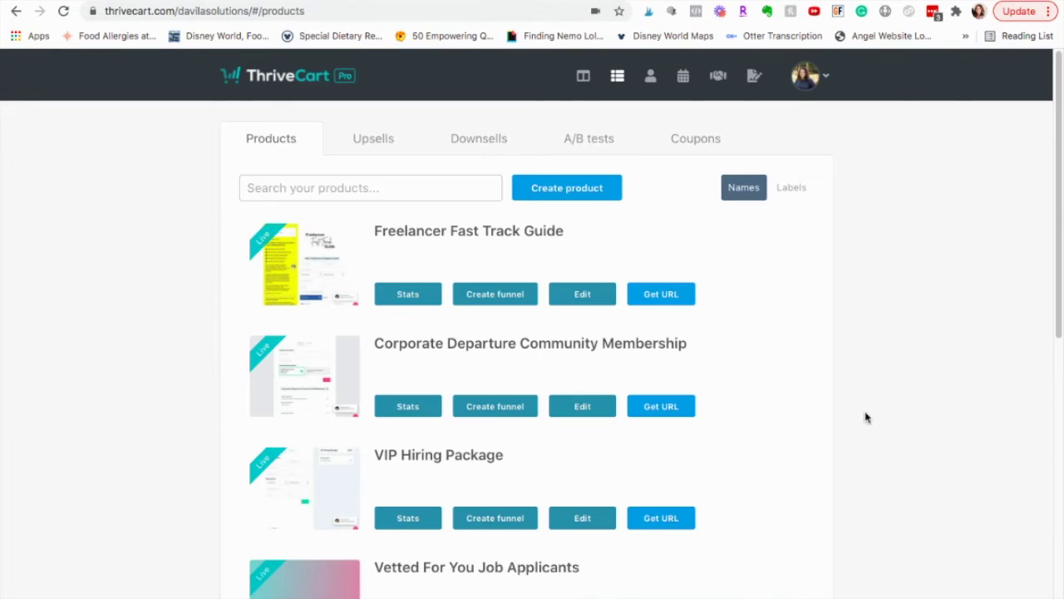
# - Switch to ThriveCart and open the product "Train Your VA in a Day" for editing
pyautogui.scroll(-2, 724, 418)
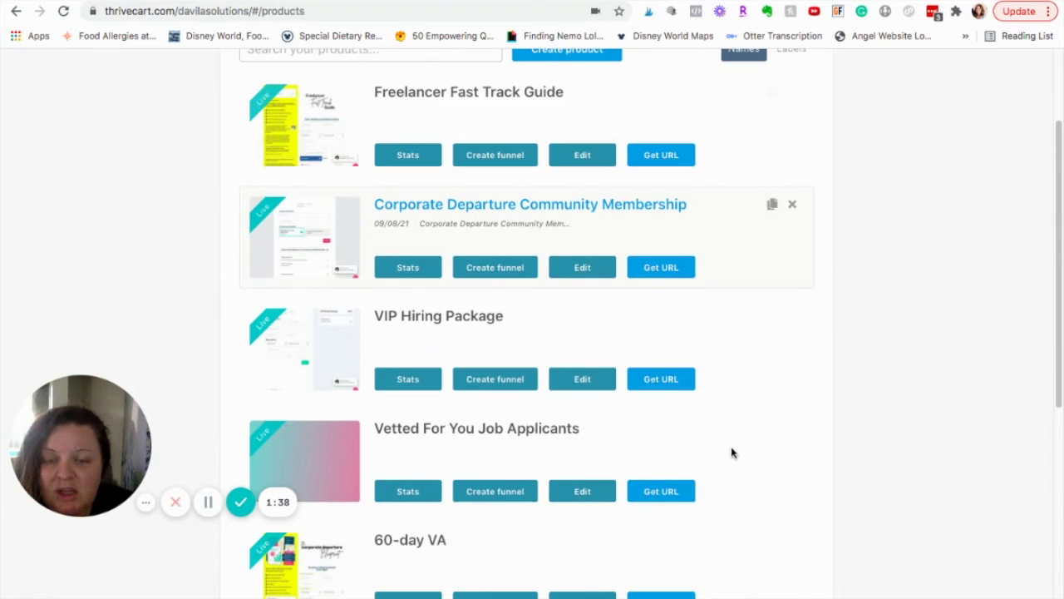
pyautogui.scroll(-6, 732, 452)
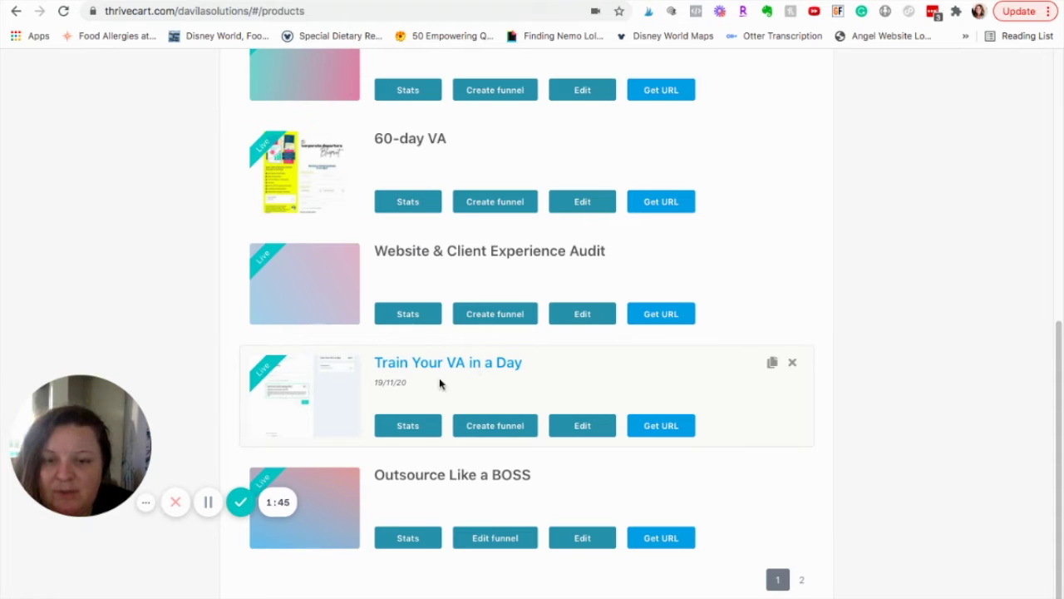
pyautogui.click(584, 426)
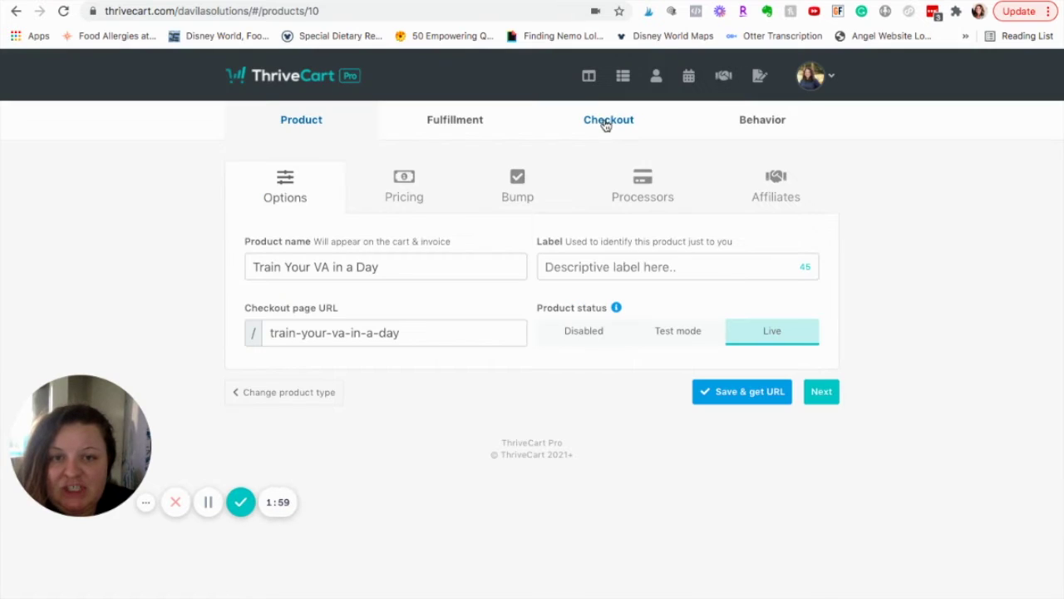
# - Launch the cart design editor from the product's checkout settings
pyautogui.click(606, 124)
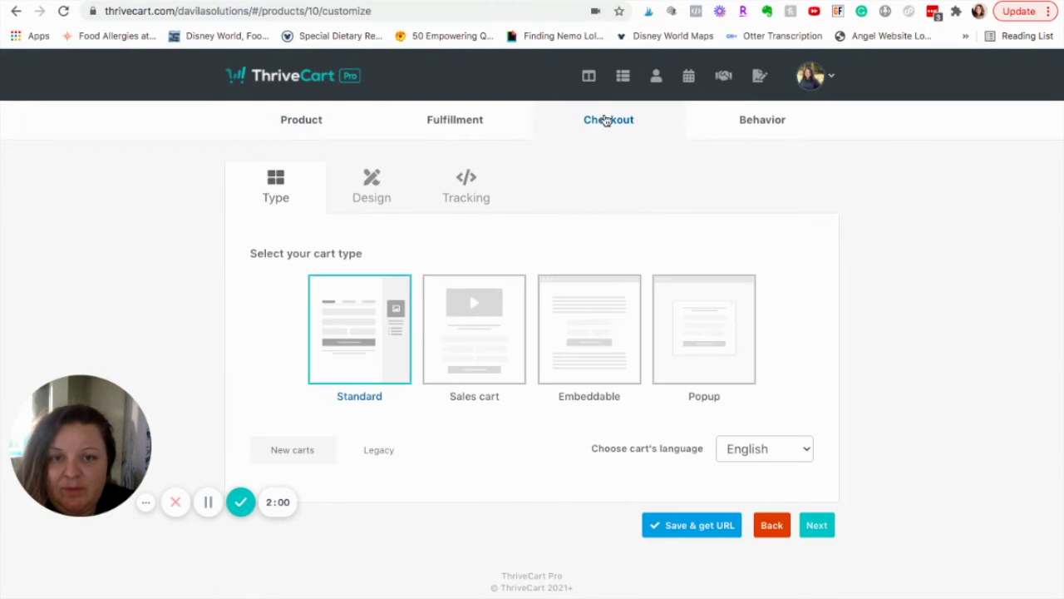
pyautogui.click(372, 185)
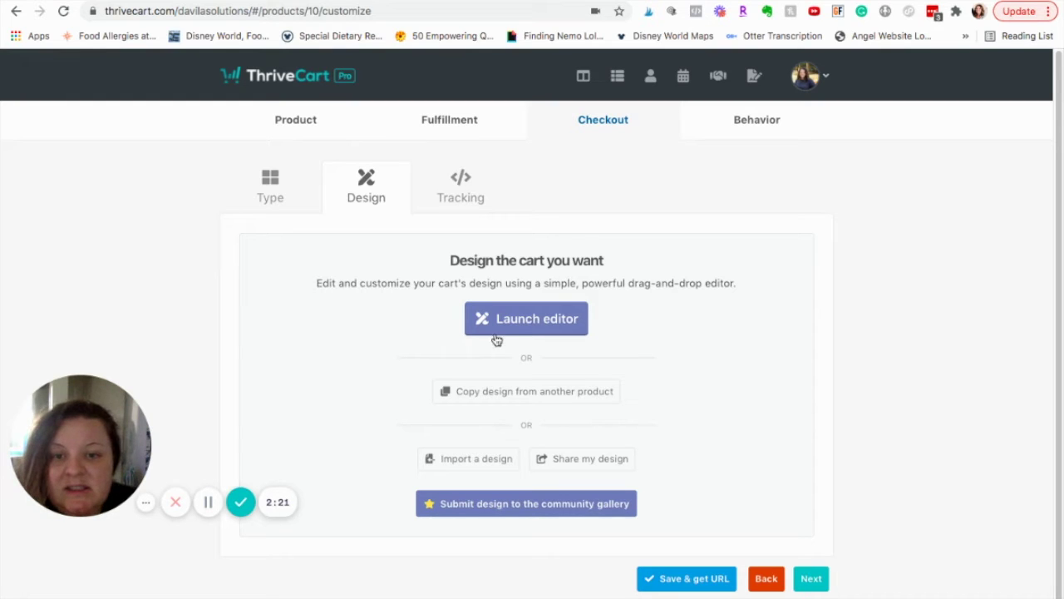
pyautogui.click(546, 319)
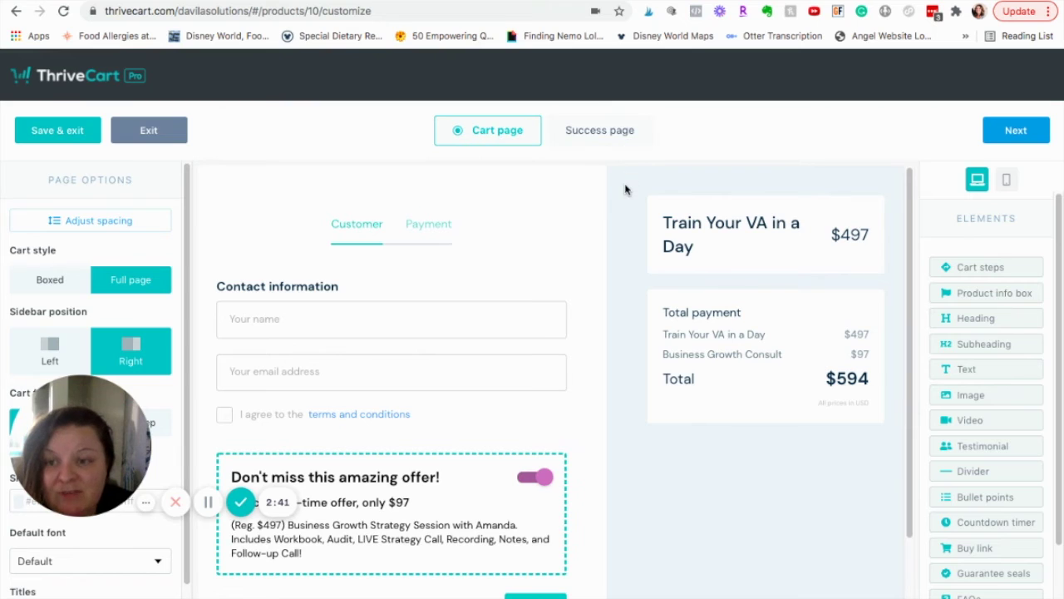
# - Add a Custom HTML element below the Continue button on the cart page and paste the copied chat widget code into it
pyautogui.scroll(-3, 765, 506)
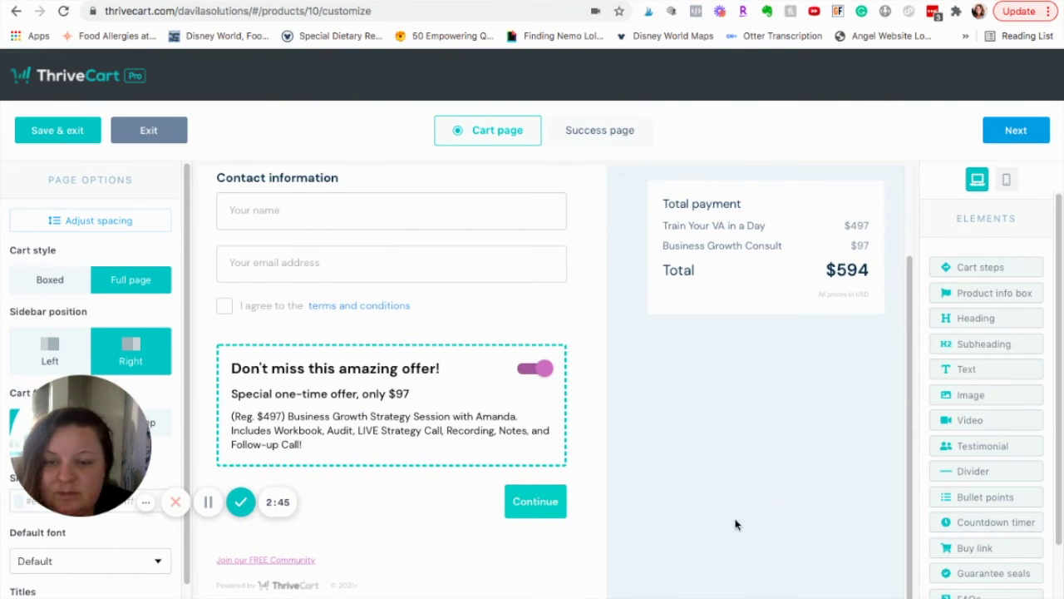
pyautogui.scroll(-3, 988, 541)
pyautogui.moveTo(996, 517); pyautogui.dragTo(373, 572)
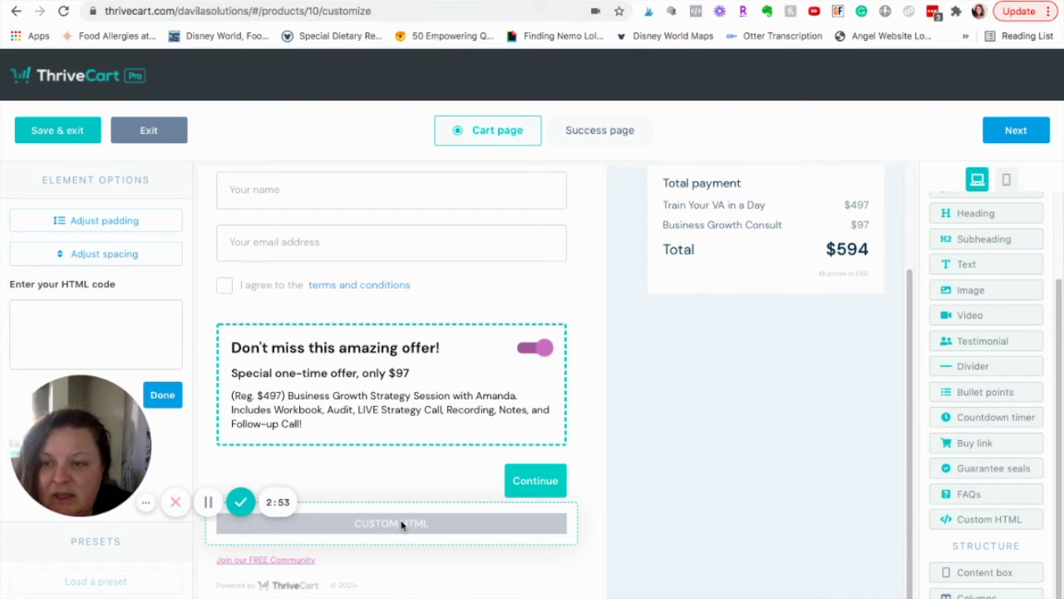
pyautogui.moveTo(79, 449); pyautogui.dragTo(75, 545)
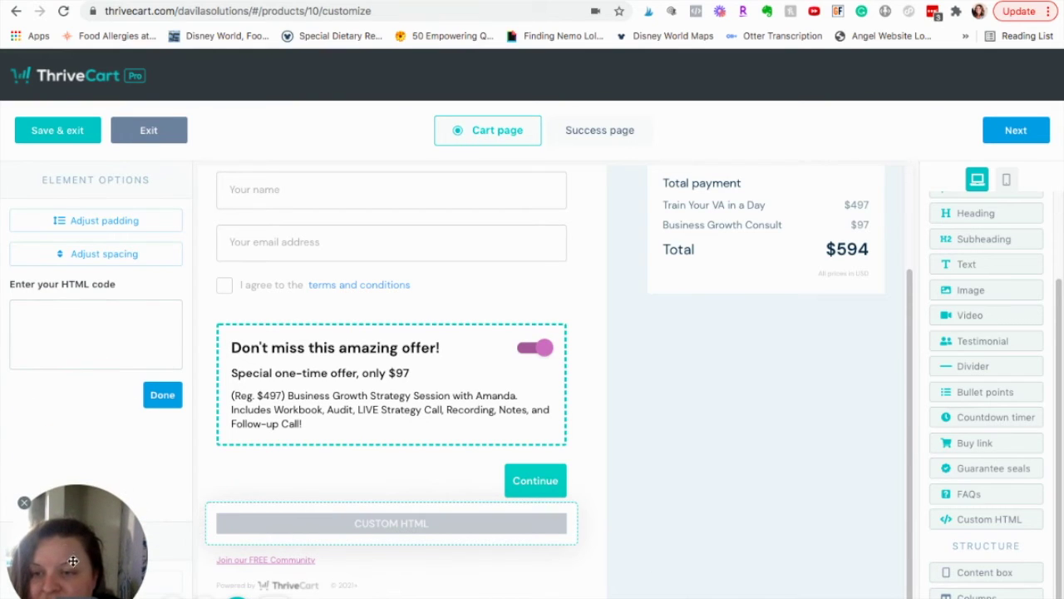
pyautogui.click(52, 321)
pyautogui.hotkey('ctrl', 'v')
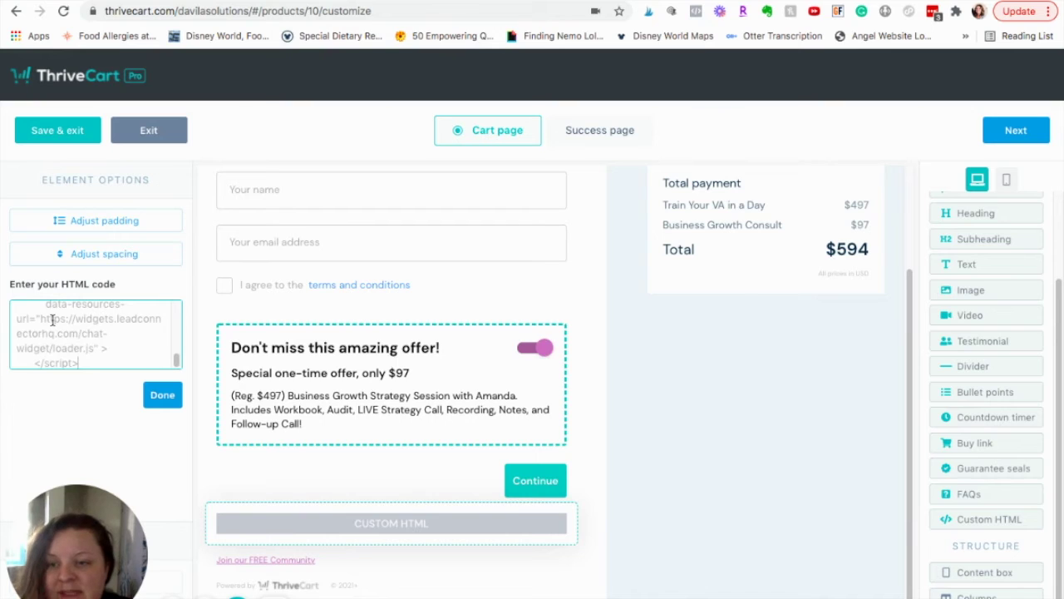
pyautogui.click(157, 395)
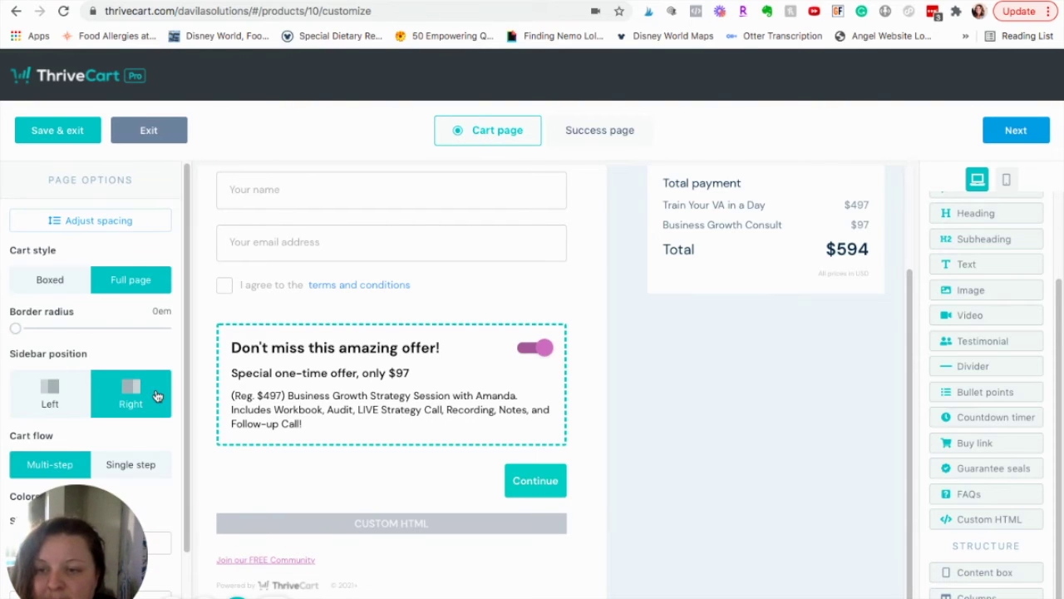
# - Add a Custom HTML element below "Check your email for instructions!" on the success page and paste the chat widget code into it
pyautogui.click(610, 130)
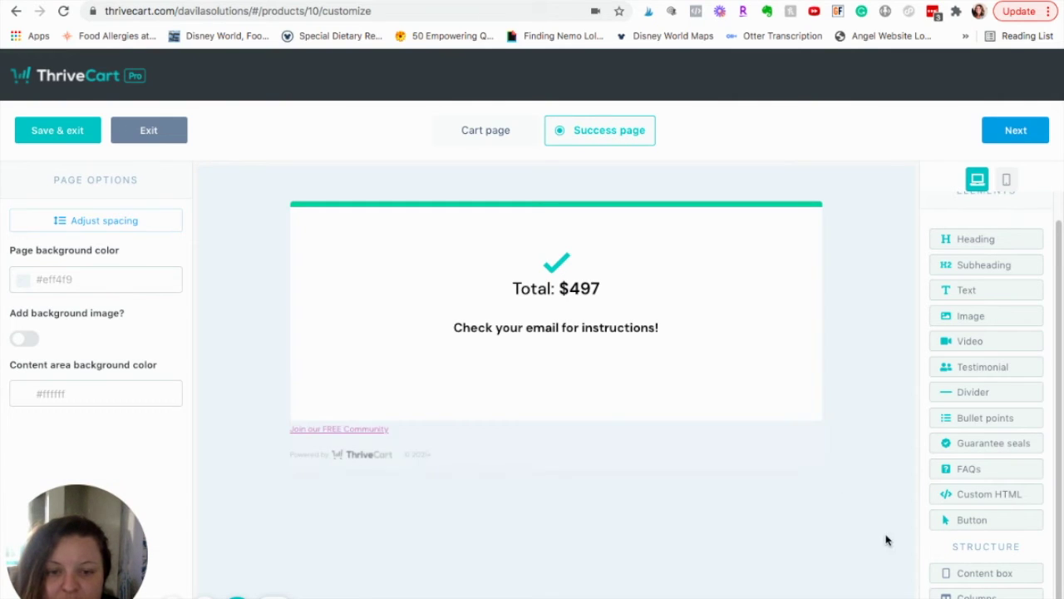
pyautogui.moveTo(986, 494); pyautogui.dragTo(618, 476)
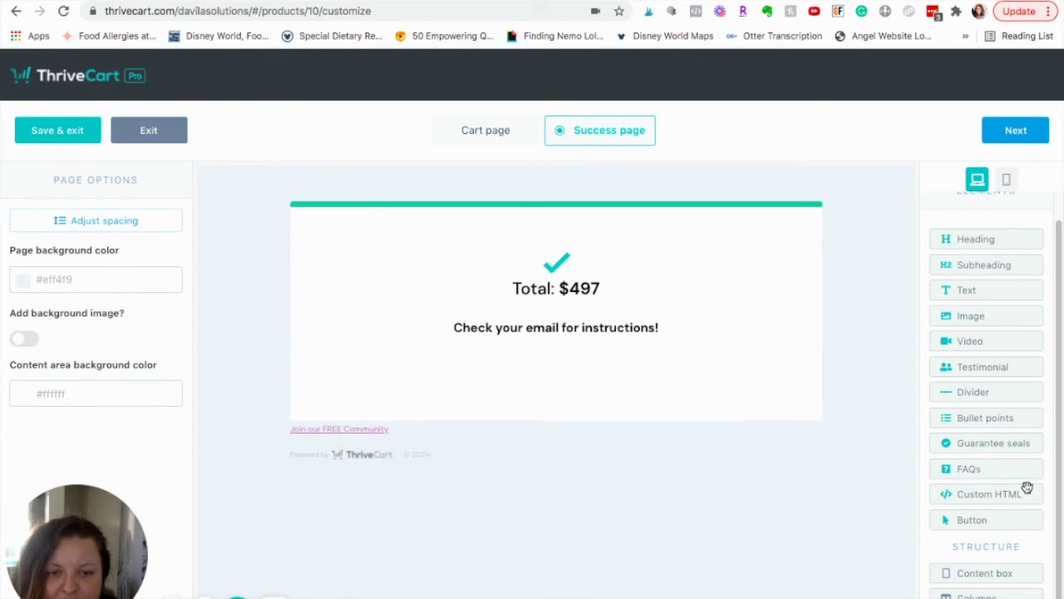
pyautogui.moveTo(997, 494); pyautogui.dragTo(890, 526)
pyautogui.moveTo(1003, 491); pyautogui.dragTo(597, 438)
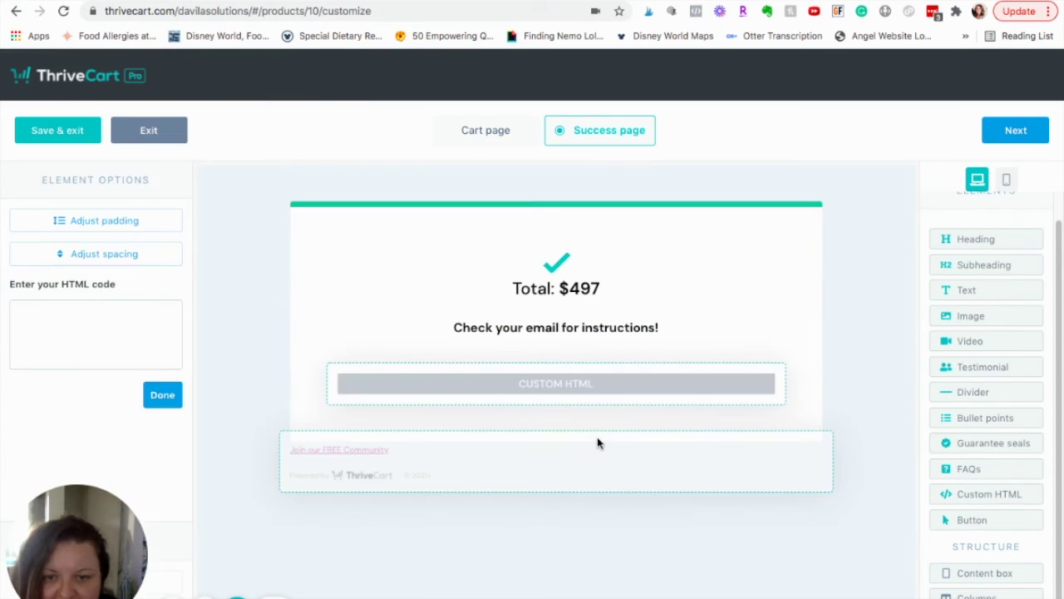
pyautogui.click(98, 327)
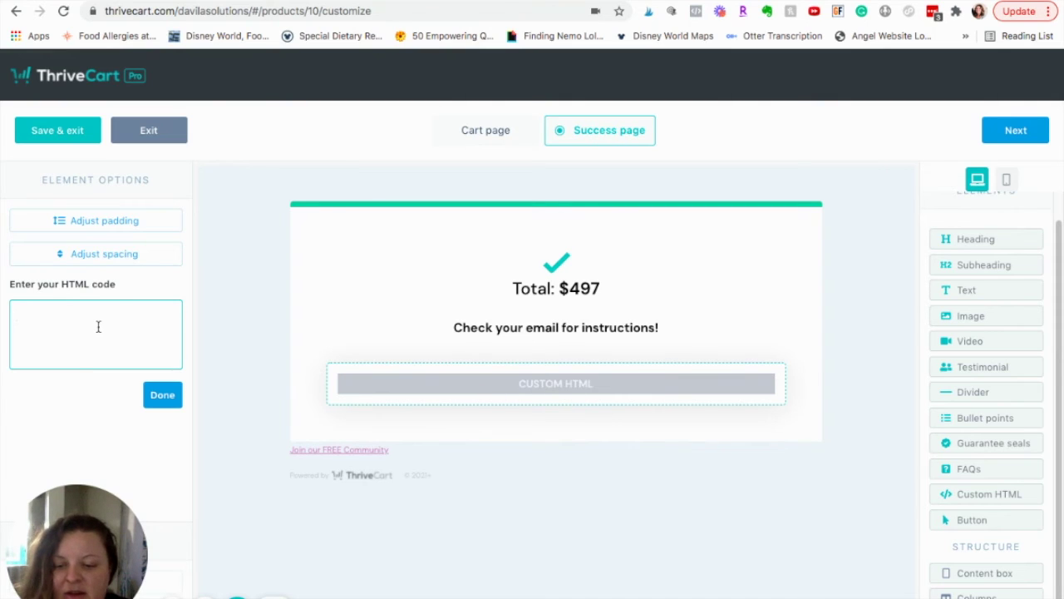
pyautogui.hotkey('ctrl', 'v')
pyautogui.click(162, 395)
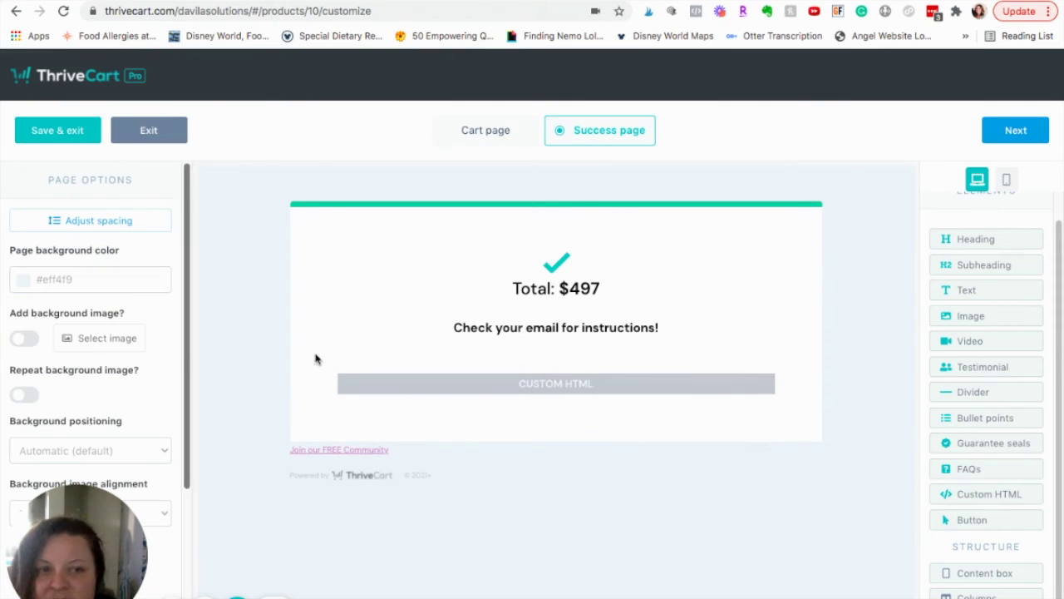
# - Save the cart and success page design, and save the product to get its checkout URL
pyautogui.click(1016, 131)
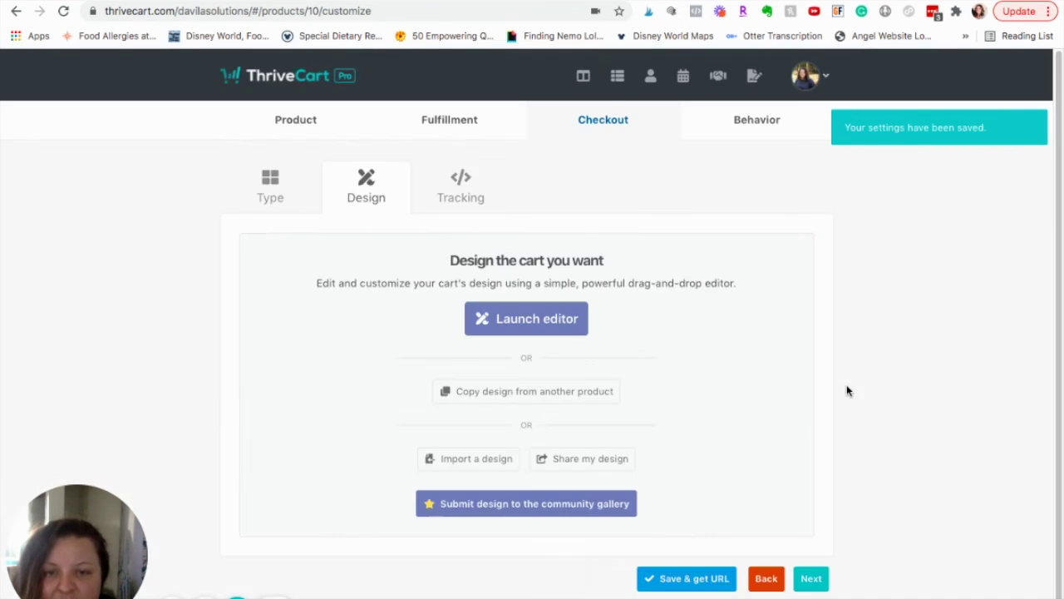
pyautogui.scroll(-1, 819, 441)
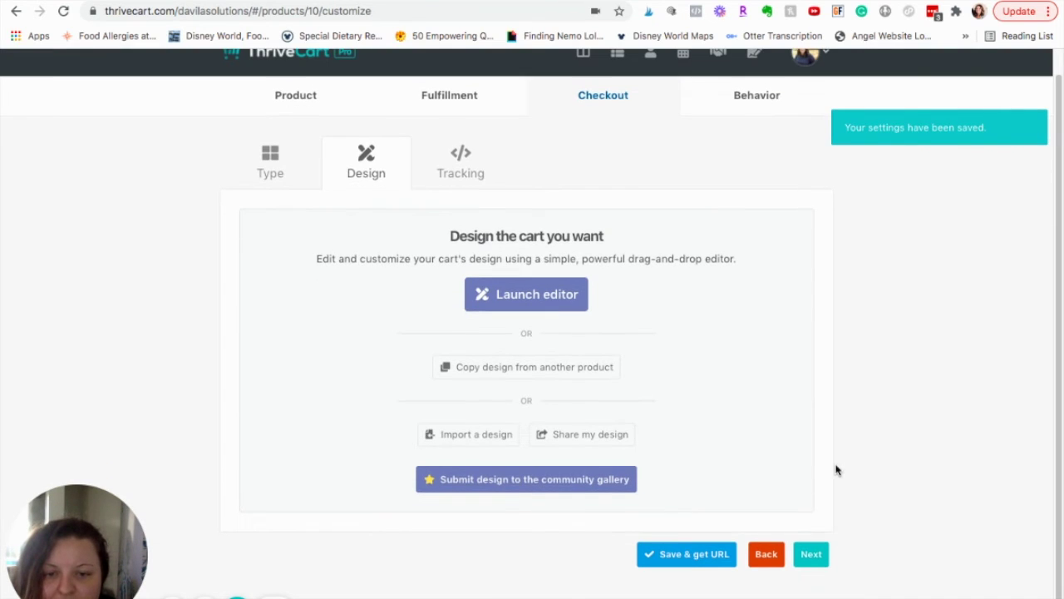
pyautogui.click(700, 564)
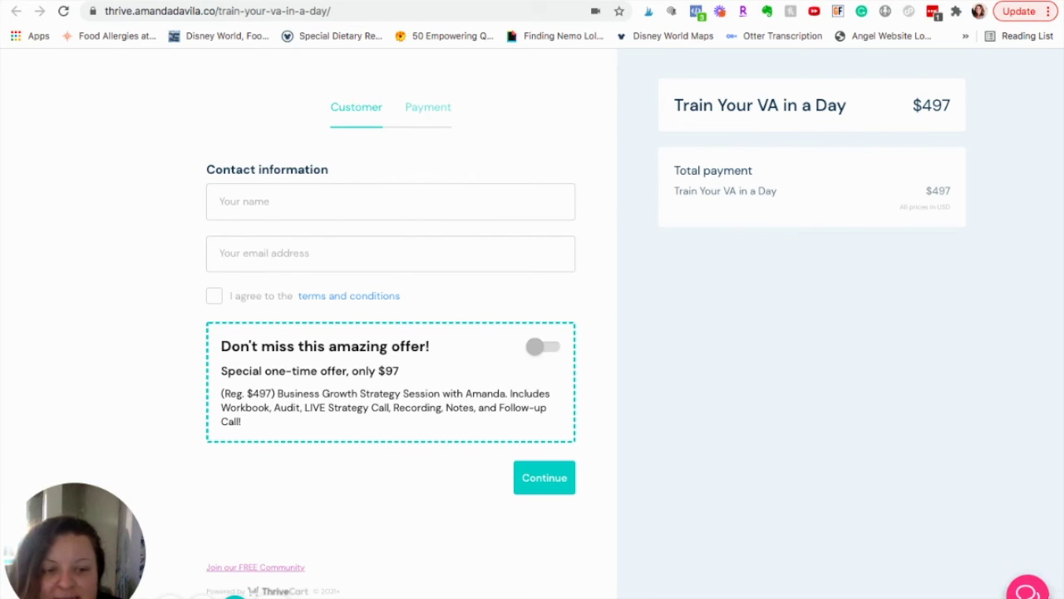
# - Open the chat widget on the live checkout page and send the message "test" with the prefilled contact details
pyautogui.click(1028, 589)
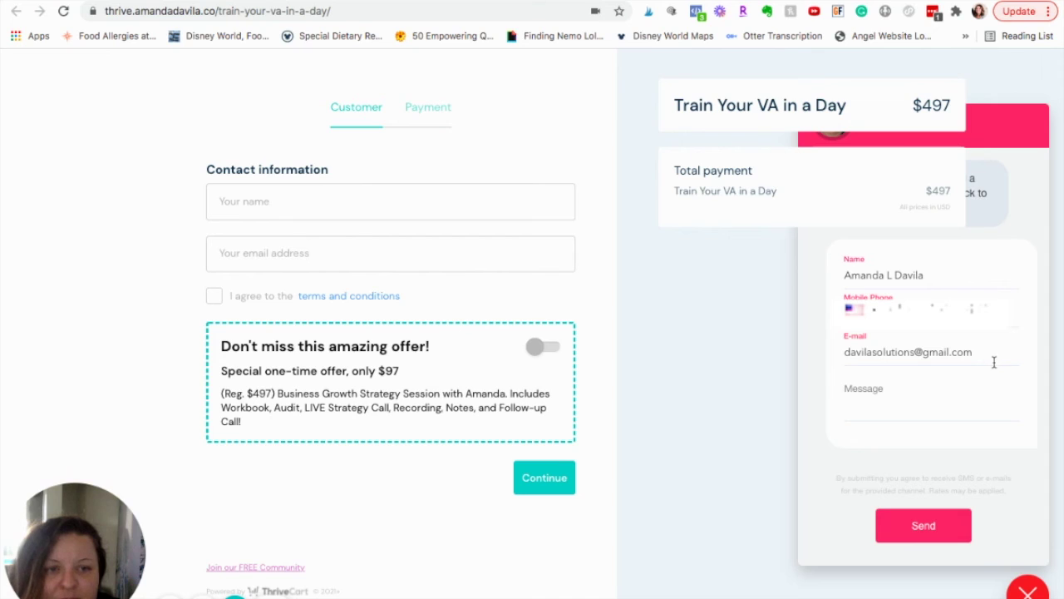
pyautogui.click(927, 274)
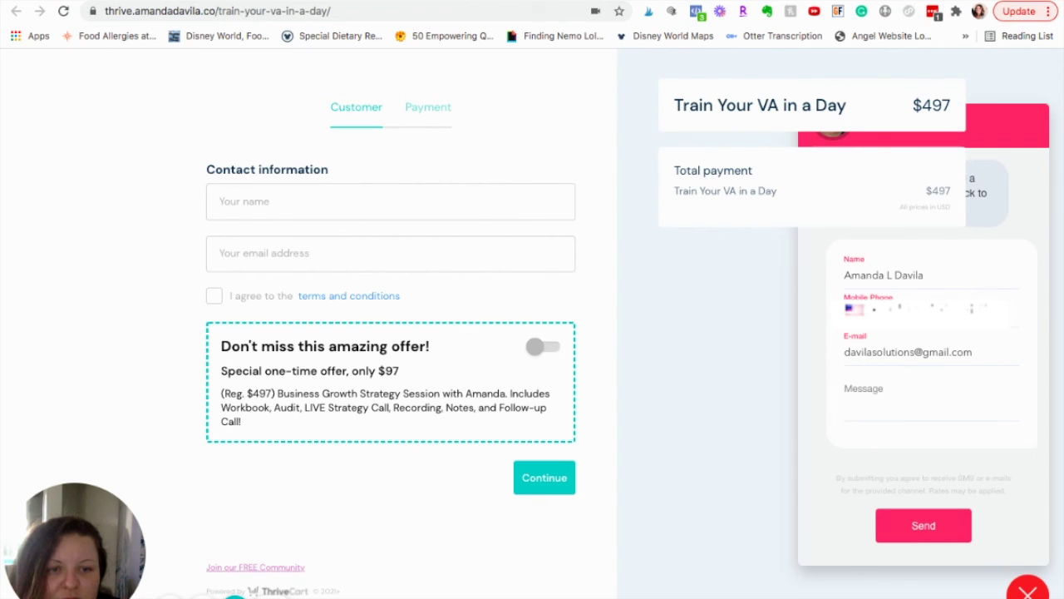
pyautogui.click(887, 392)
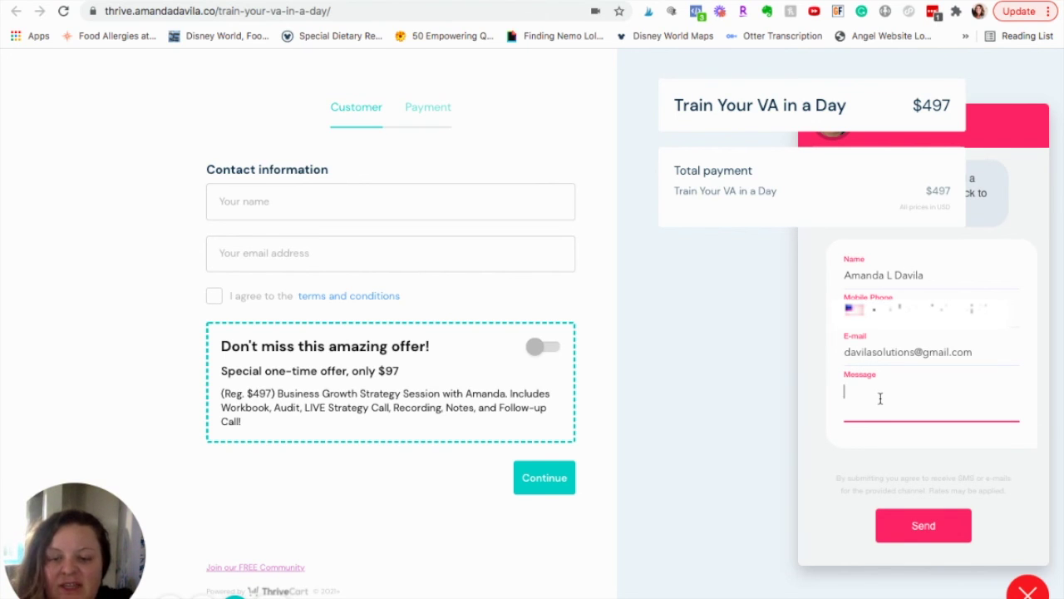
pyautogui.write('test')
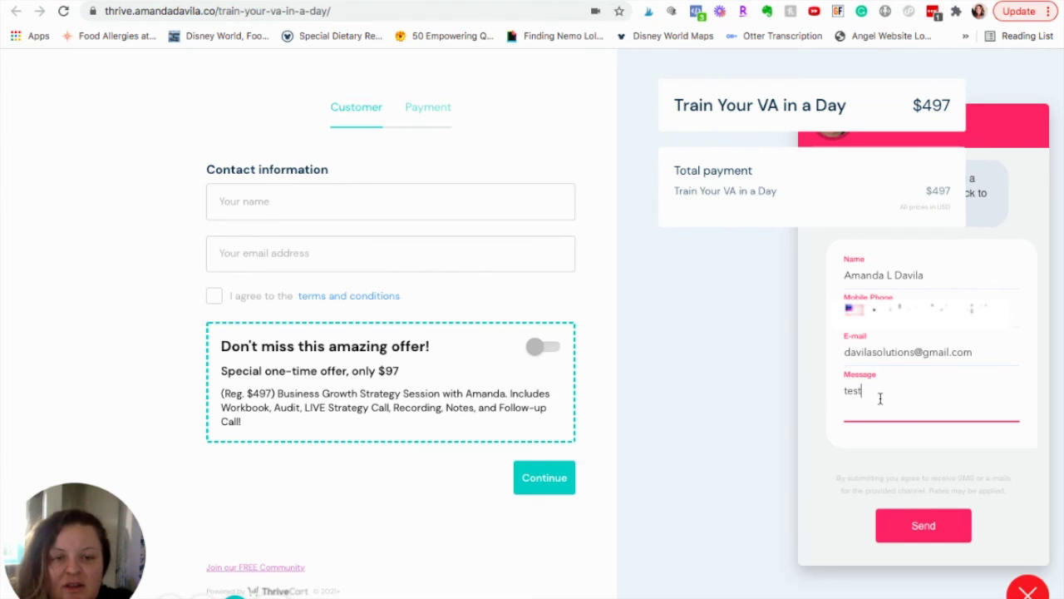
pyautogui.click(933, 539)
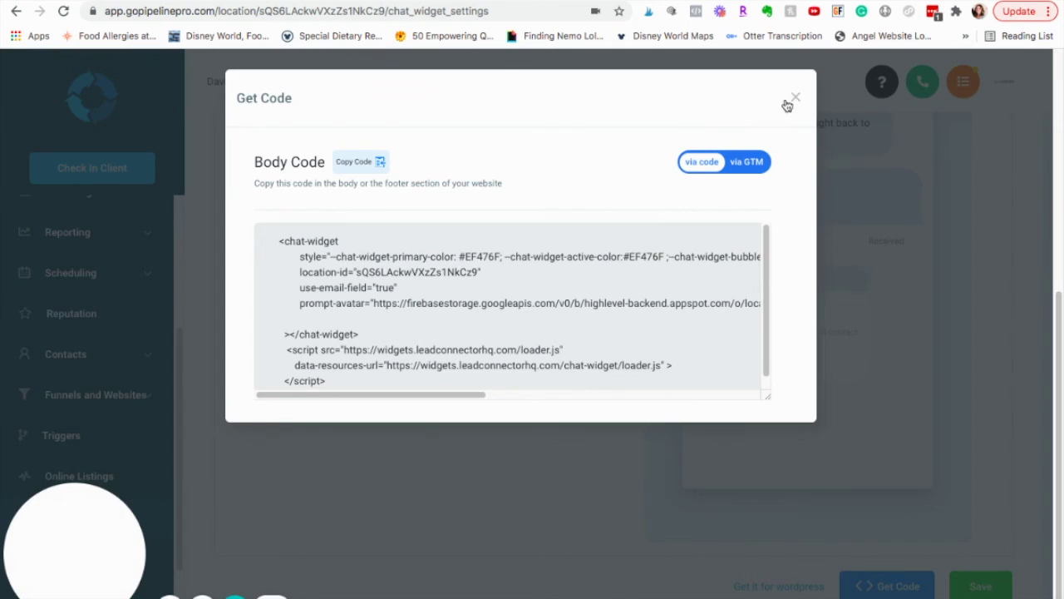
# - Switch to PipelinePRO, close the widget code dialog and review the unread "test" message's thread in Conversations
pyautogui.click(793, 98)
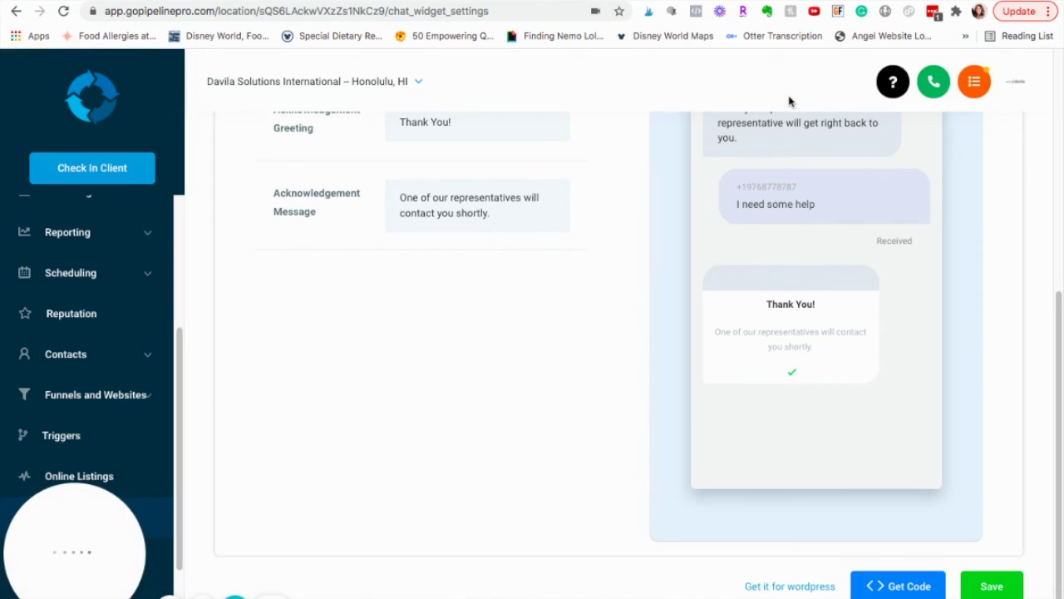
pyautogui.scroll(5, 90, 316)
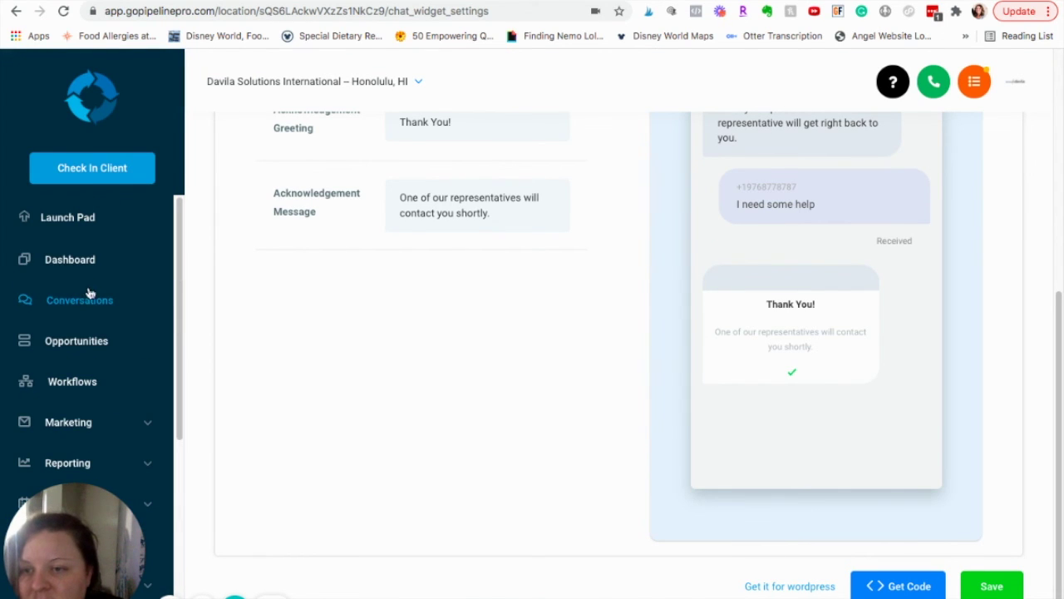
pyautogui.click(91, 303)
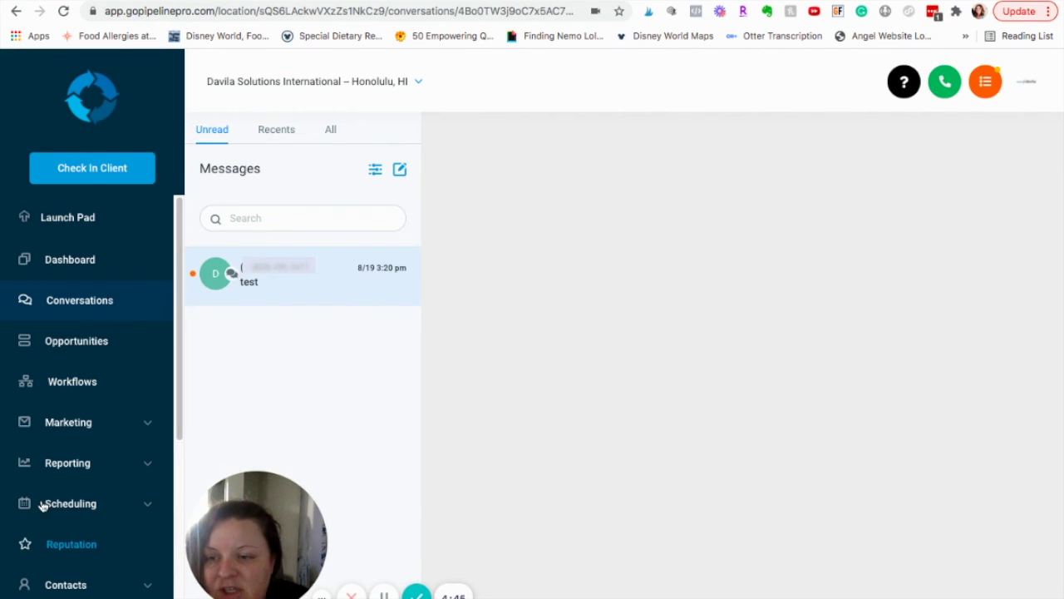
pyautogui.click(279, 272)
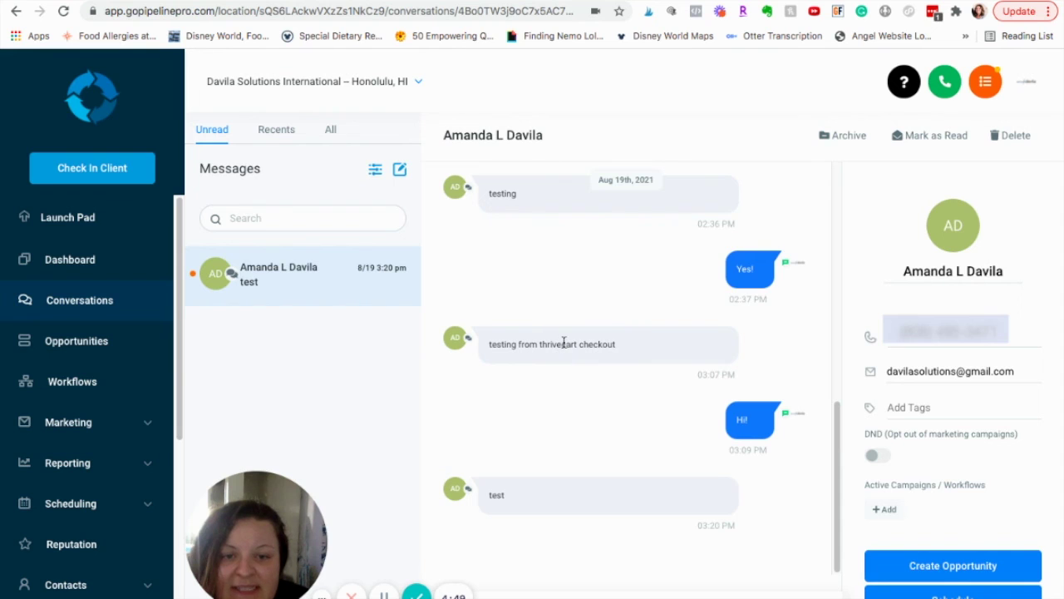
pyautogui.scroll(3, 564, 343)
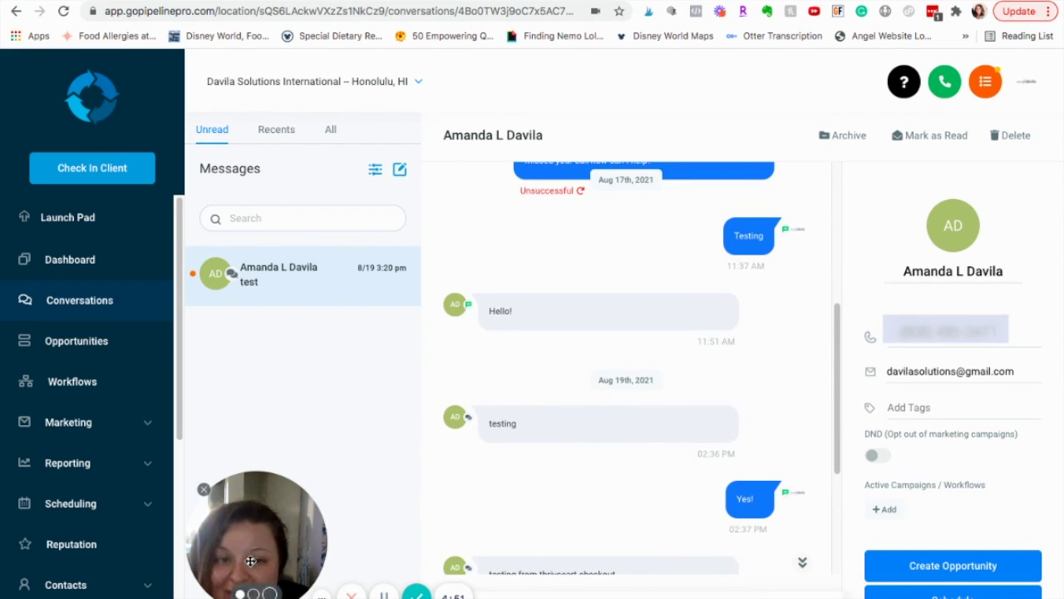
pyautogui.moveTo(251, 562); pyautogui.dragTo(117, 517)
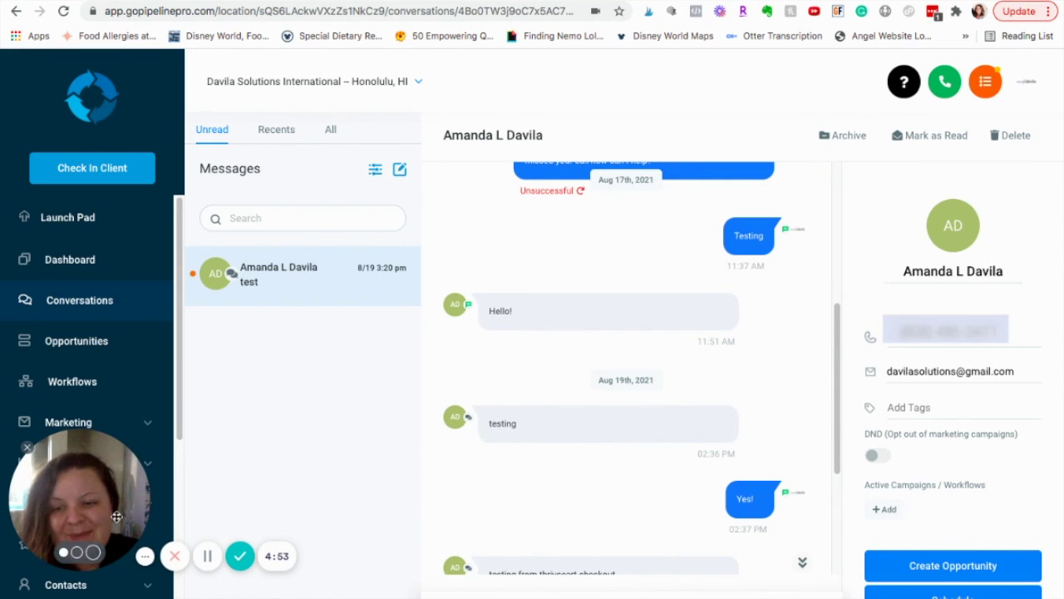